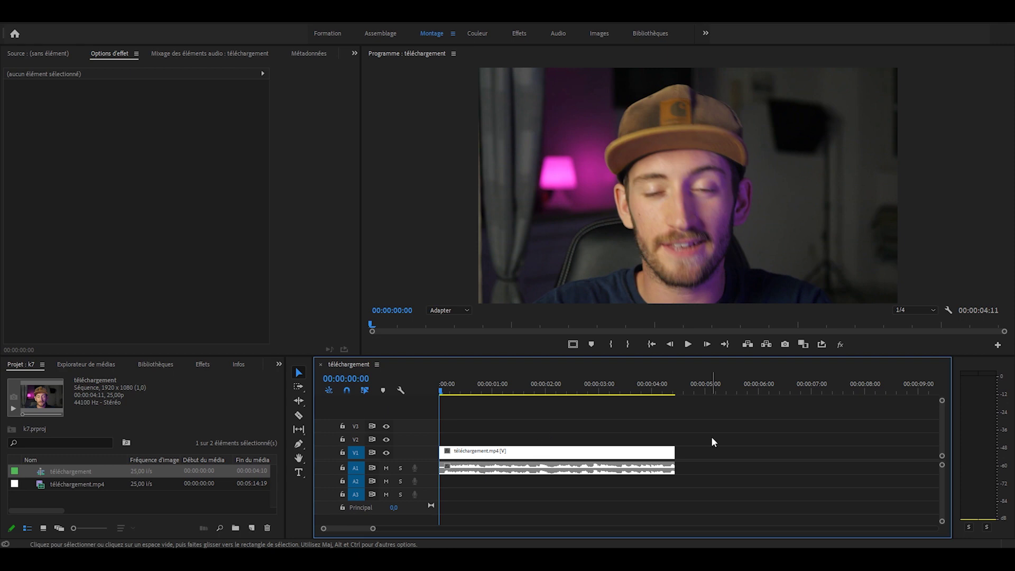
# Preview the five-second sequence from the start, then show the Effets library panel.
pyautogui.press('space')
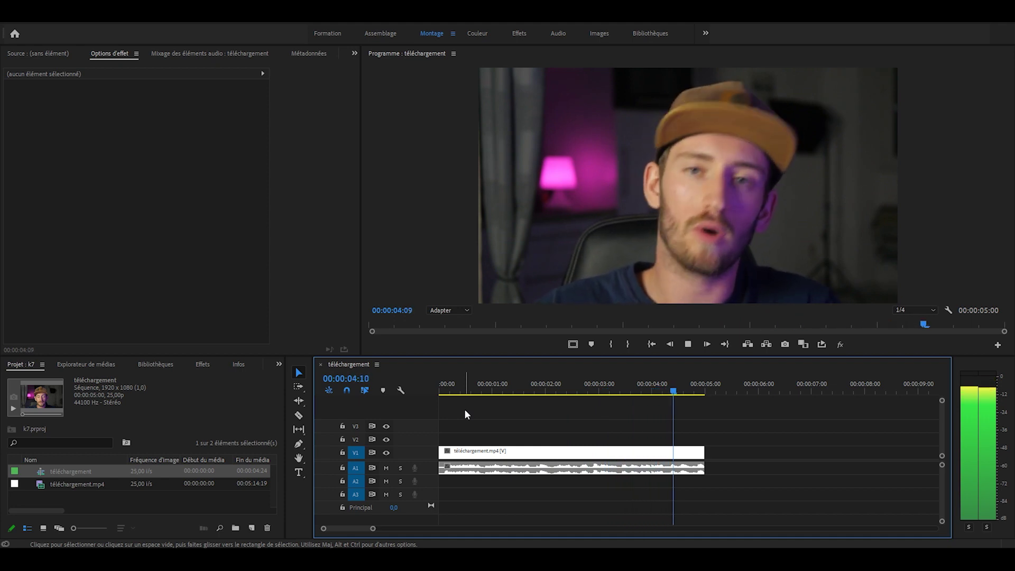
pyautogui.press('Home')
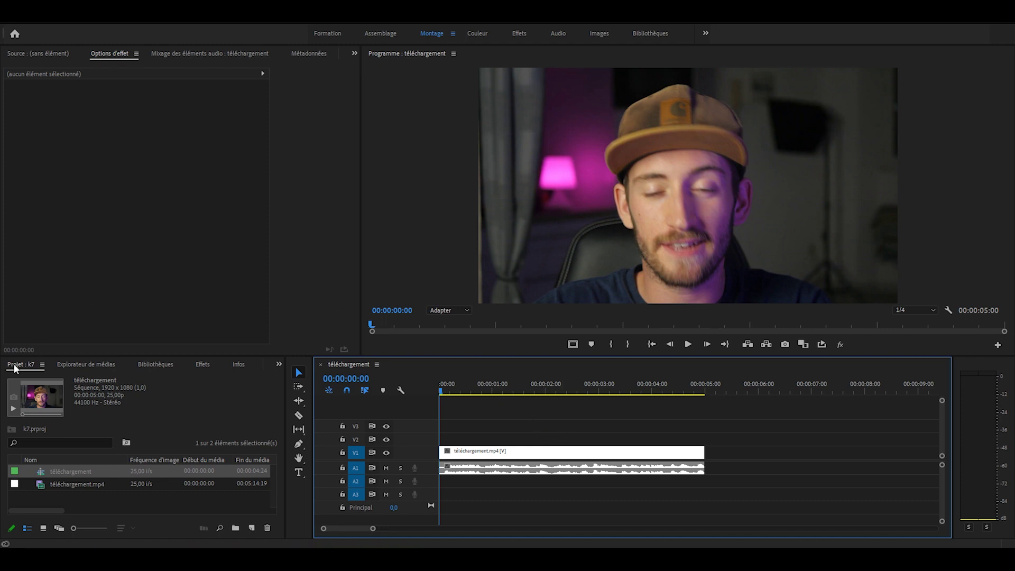
pyautogui.click(207, 363)
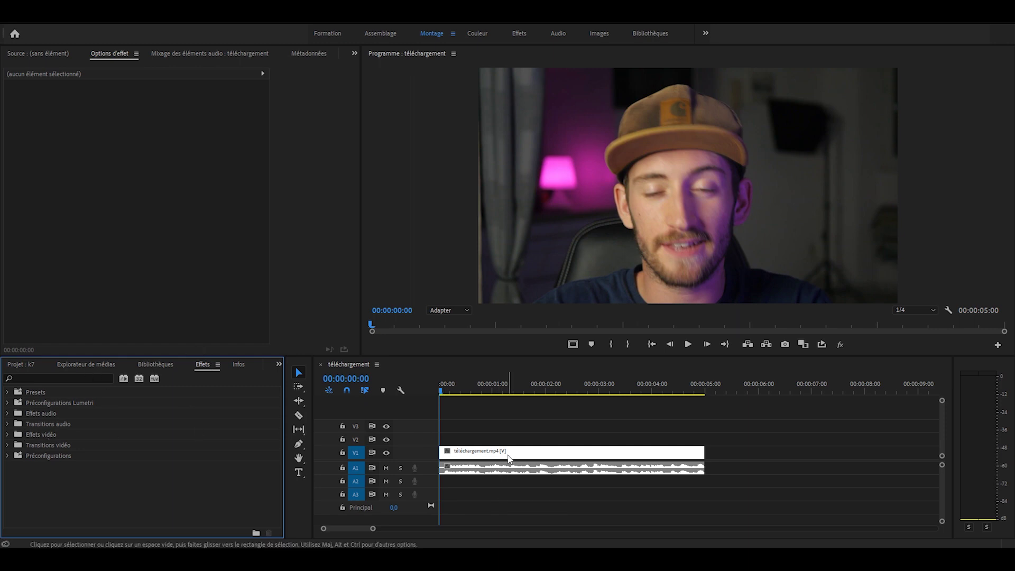
# Apply the Bruit noise effect to the V1 webcam clip with Quantité at 15 %.
pyautogui.click(94, 374)
pyautogui.write('bruit')
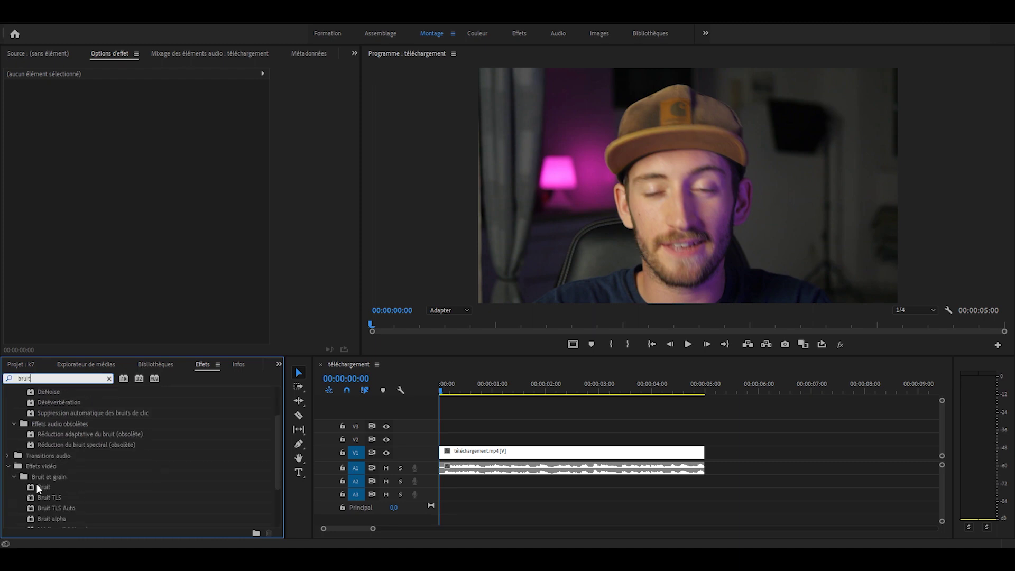
pyautogui.moveTo(38, 487); pyautogui.dragTo(529, 452)
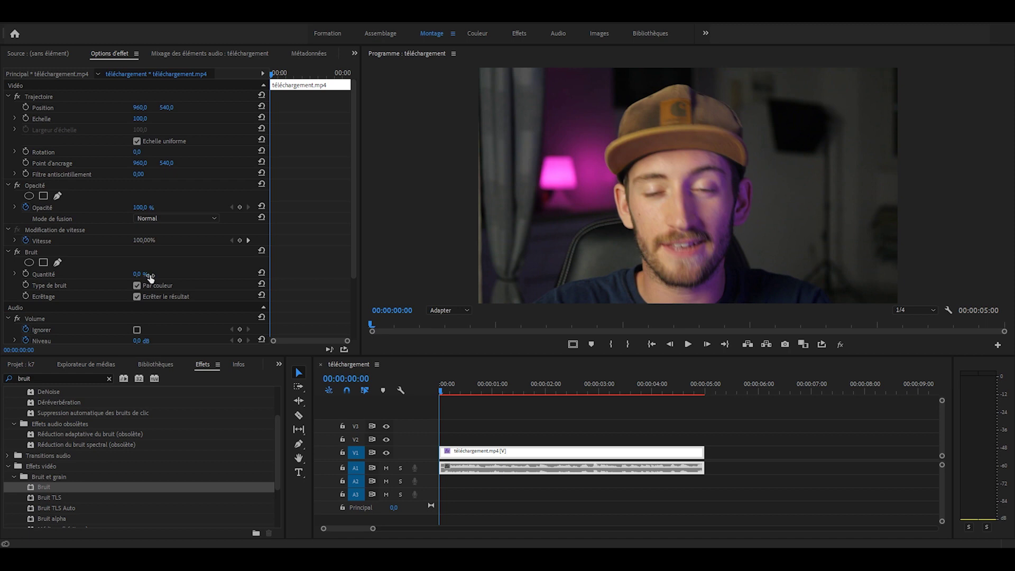
pyautogui.click(149, 275)
pyautogui.write('15')
pyautogui.press('Return')
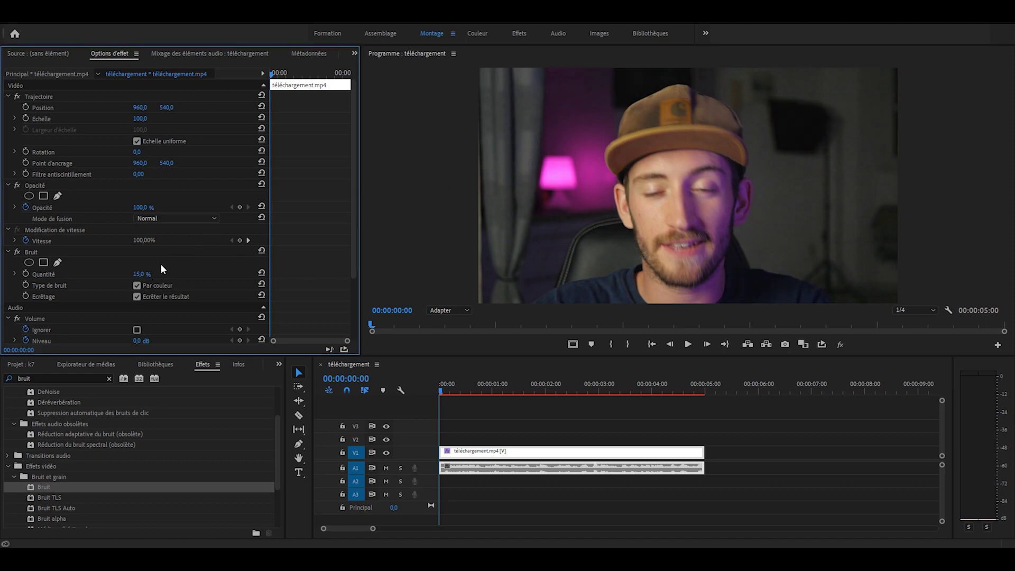
pyautogui.click(109, 378)
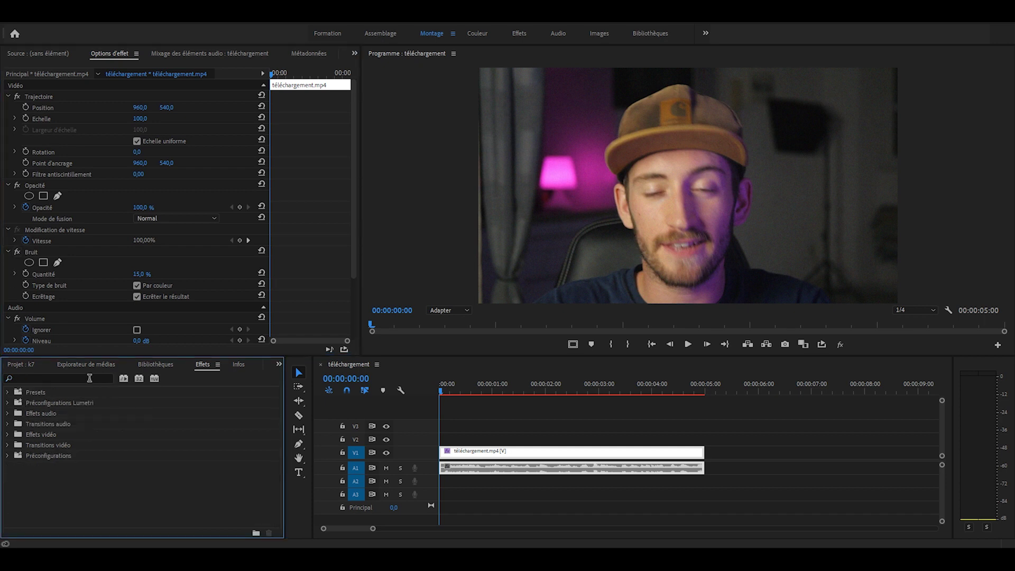
# Apply Onde progressive to the clip with a Dents de scie wave shape.
pyautogui.write('onde')
pyautogui.moveTo(60, 455); pyautogui.dragTo(164, 214)
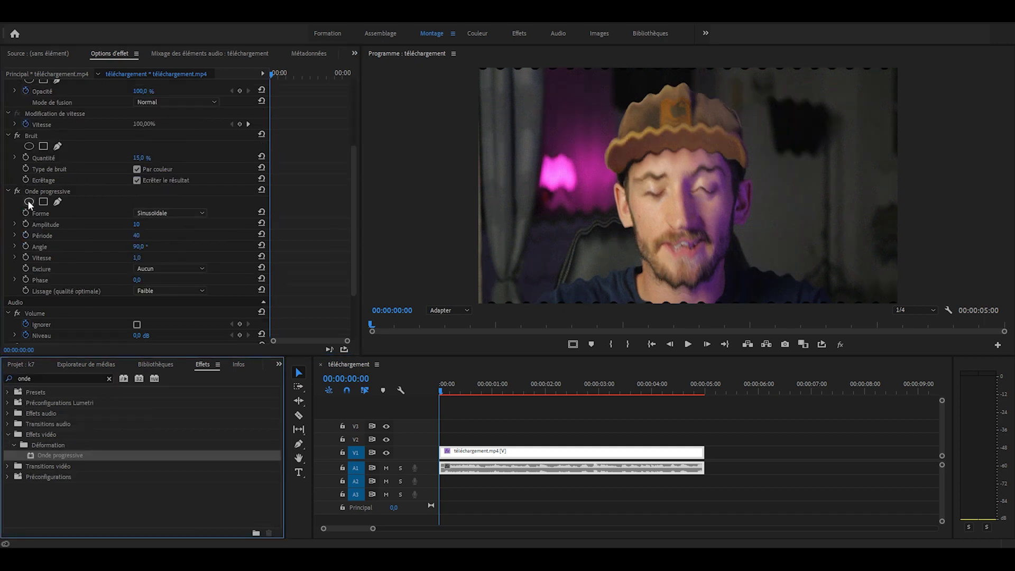
pyautogui.click(179, 214)
pyautogui.click(162, 258)
# Set the wave to period 600, angle 180° and speed 0,5, then preview playback.
pyautogui.click(138, 235)
pyautogui.write('600')
pyautogui.press('Return')
pyautogui.write('180')
pyautogui.press('Return')
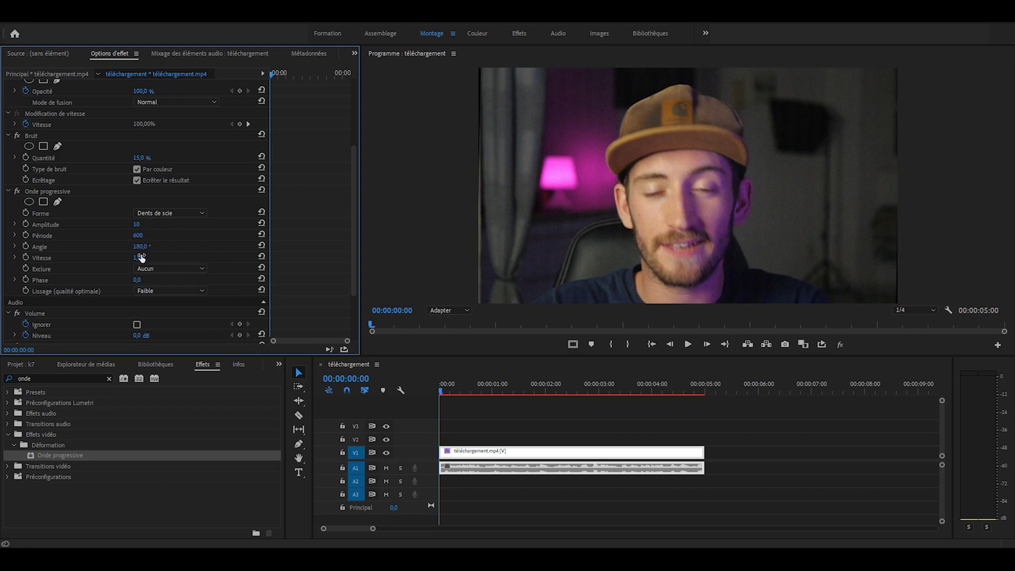
pyautogui.click(140, 258)
pyautogui.write('0,5')
pyautogui.click(409, 383)
pyautogui.press('space')
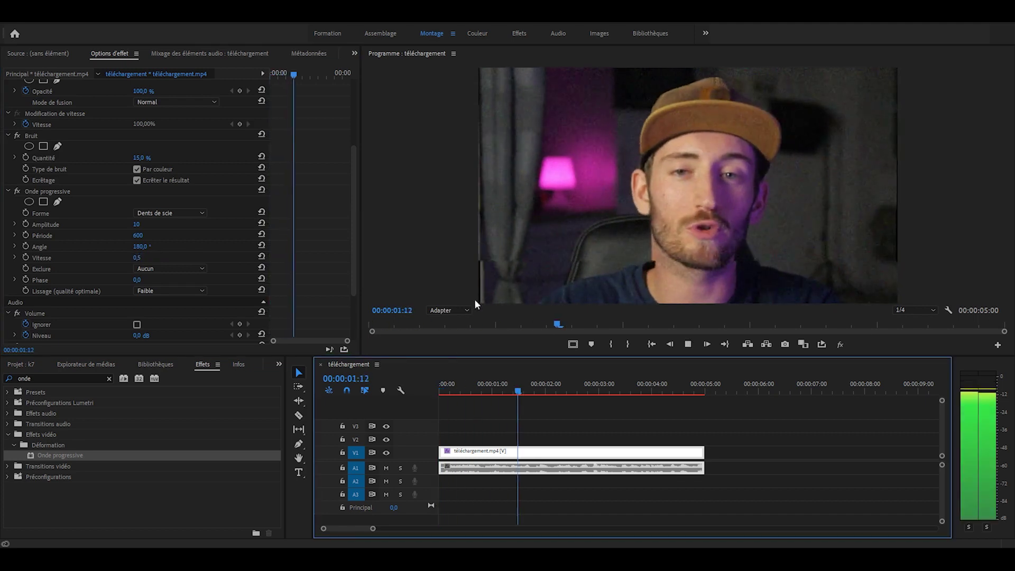
# Apply Couleur Lumetri to the clip and expand its Correction de base section.
pyautogui.click(109, 379)
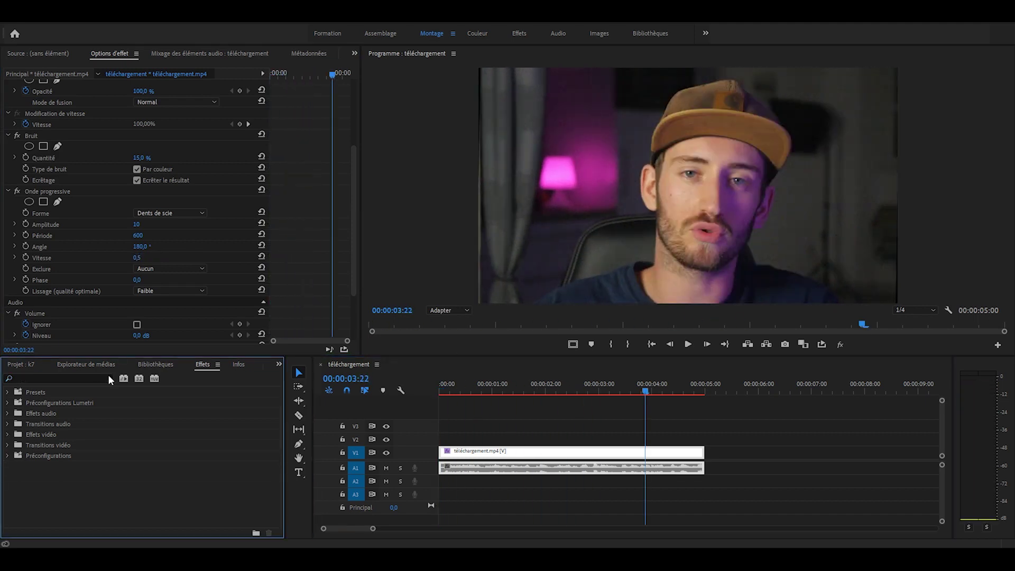
pyautogui.write('couleur')
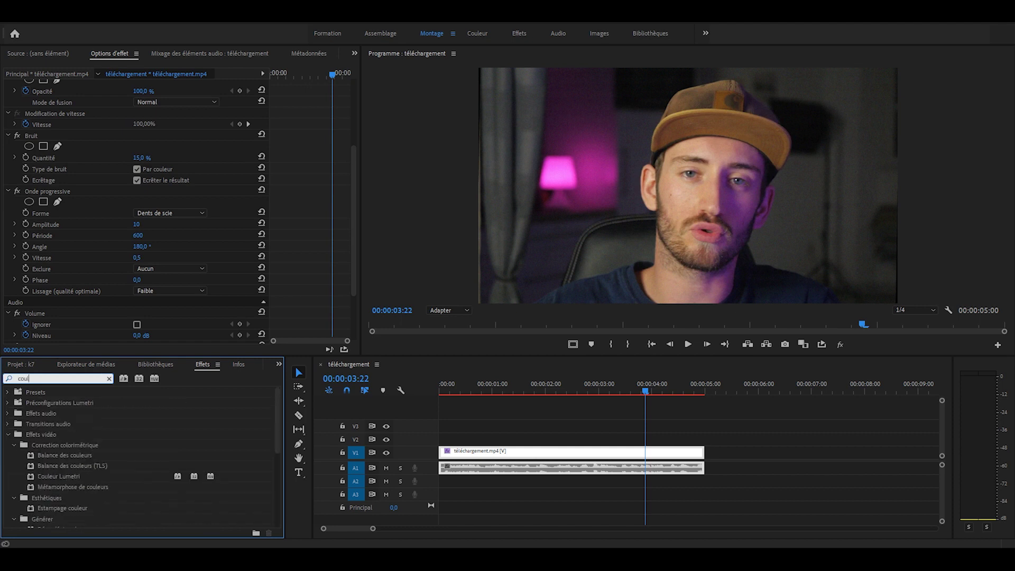
pyautogui.moveTo(58, 476); pyautogui.dragTo(18, 195)
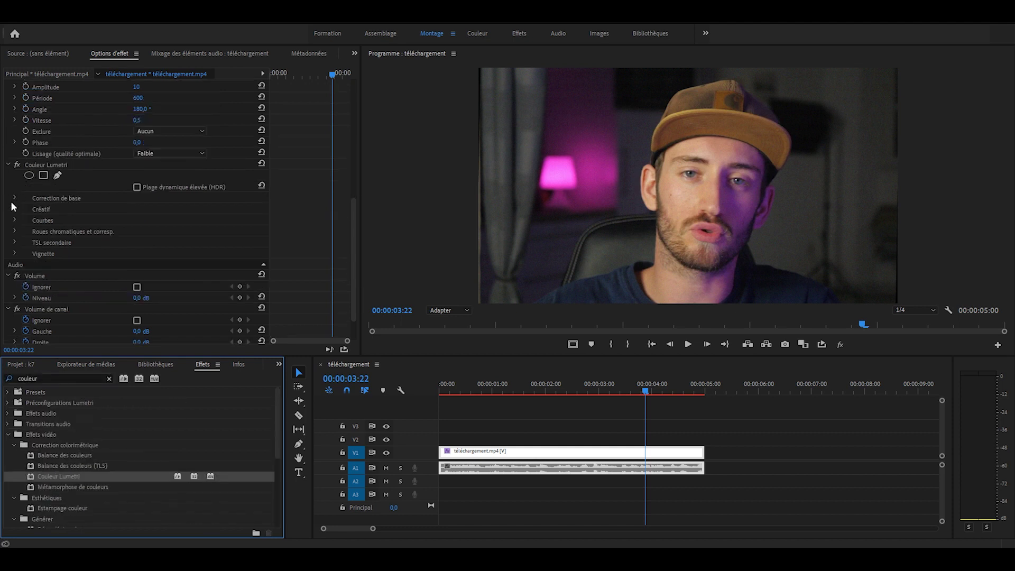
pyautogui.click(12, 197)
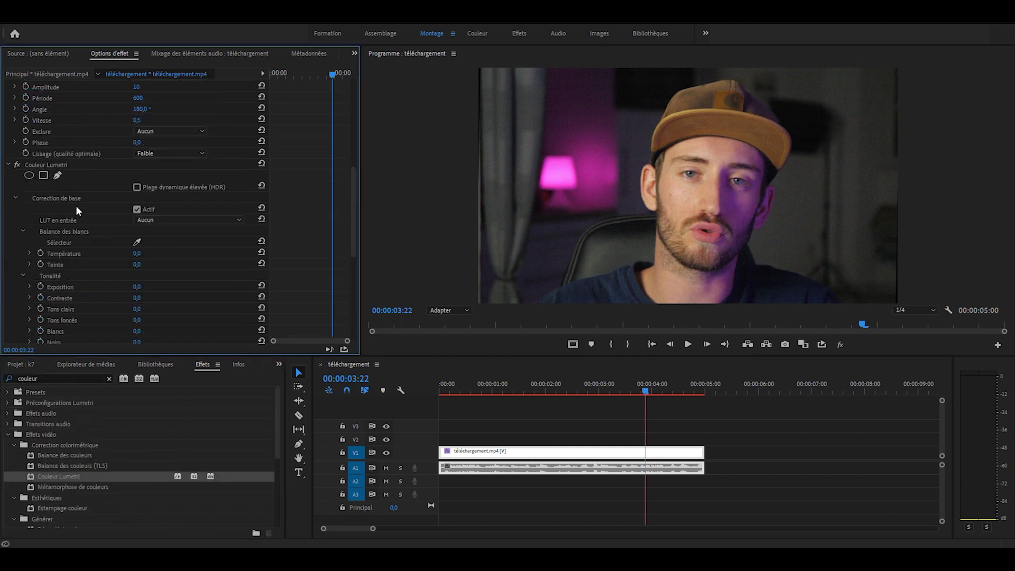
pyautogui.scroll(-2, 85, 217)
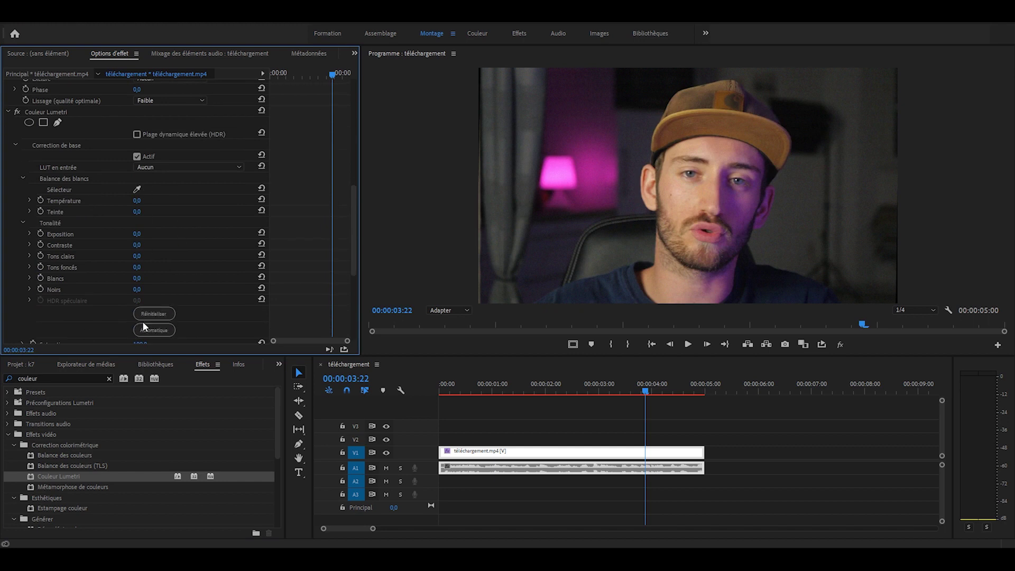
# Grade the clip with Température 60, Teinte -30 and Contraste -30.
pyautogui.click(147, 199)
pyautogui.write('60')
pyautogui.press('Return')
pyautogui.click(138, 212)
pyautogui.write('-30')
pyautogui.press('Tab')
pyautogui.write('-30')
pyautogui.press('Return')
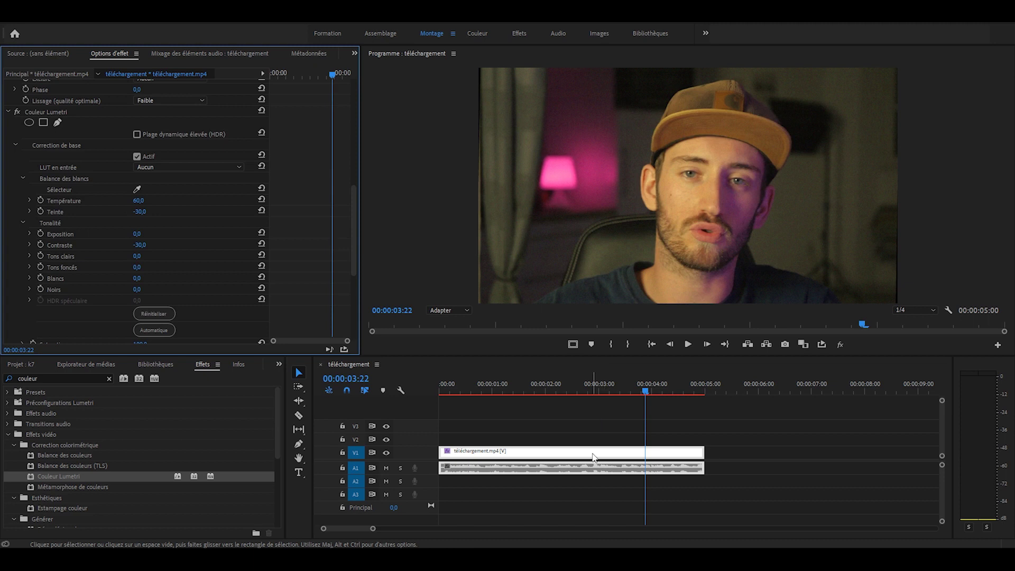
# Nest the clip as Séquence imbriquée 04 and open it in its own timeline.
pyautogui.hotkey('alt', 'shift', 'n')
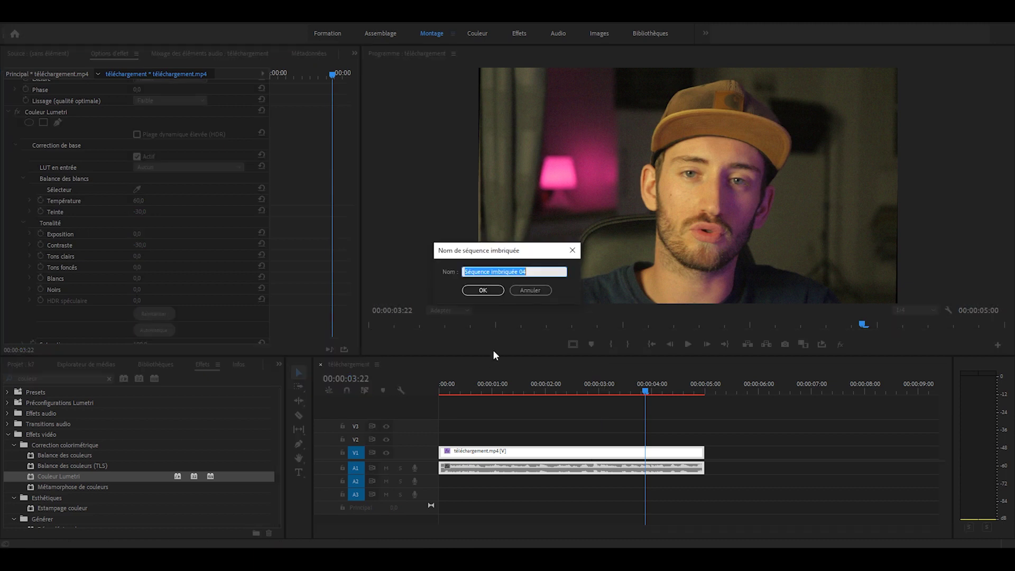
pyautogui.click(497, 290)
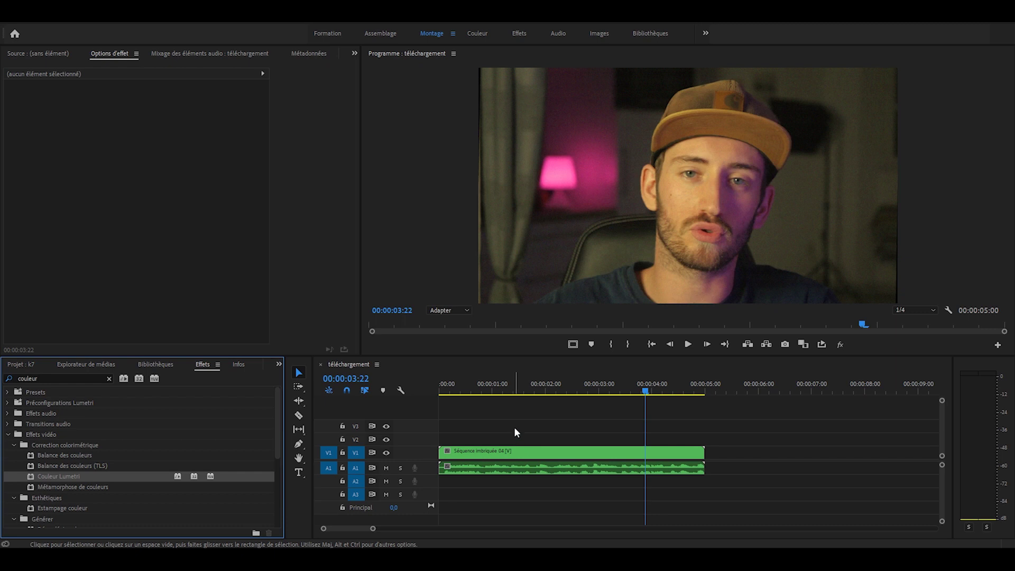
pyautogui.doubleClick(502, 453)
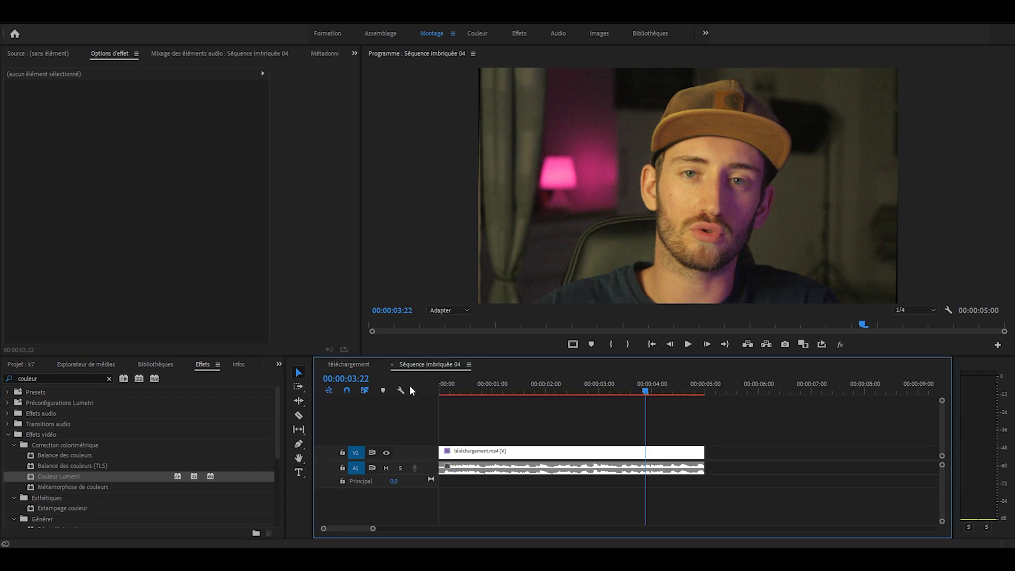
pyautogui.click(566, 452)
pyautogui.scroll(-3, 206, 265)
pyautogui.scroll(-3, 198, 250)
pyautogui.hotkey('ctrl', 'w')
pyautogui.click(109, 379)
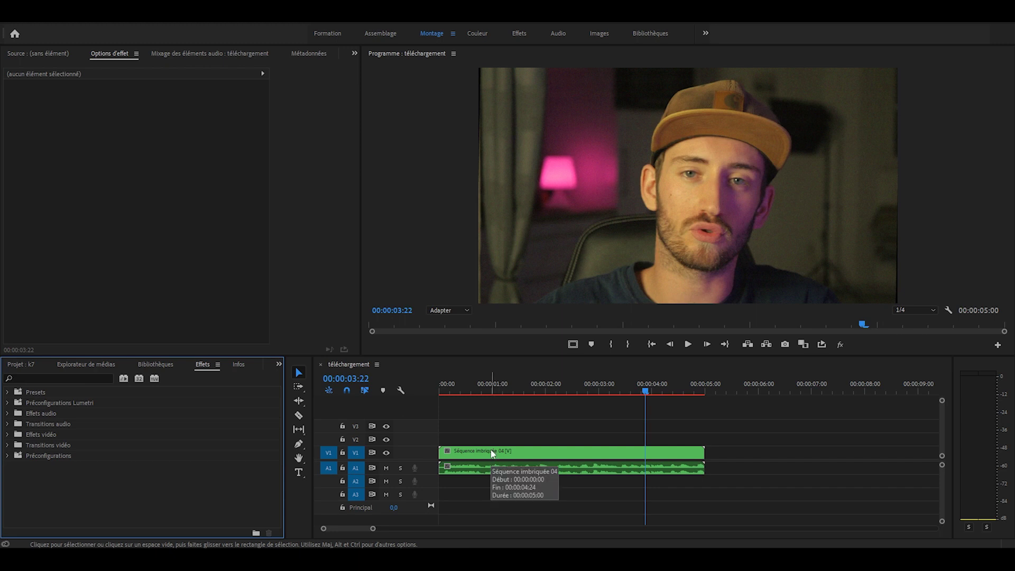
# Apply Onde progressive to the nested clip with a Rectangulaire wave shape.
pyautogui.write('onde')
pyautogui.moveTo(60, 455); pyautogui.dragTo(528, 452)
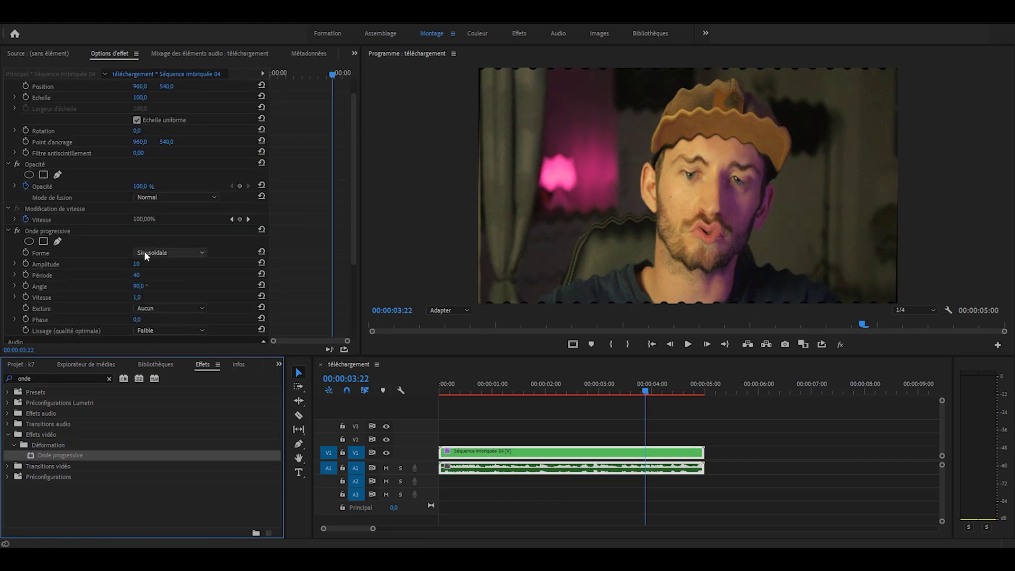
pyautogui.click(158, 252)
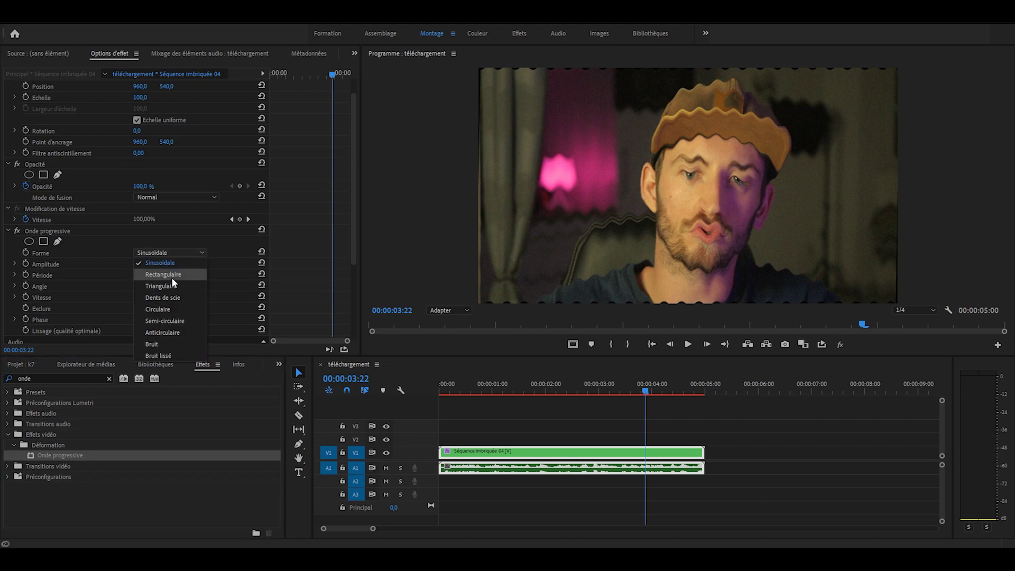
pyautogui.click(169, 274)
# Set the wave's Amplitude to 2, Période to 5 and Angle to 0.
pyautogui.press('Tab')
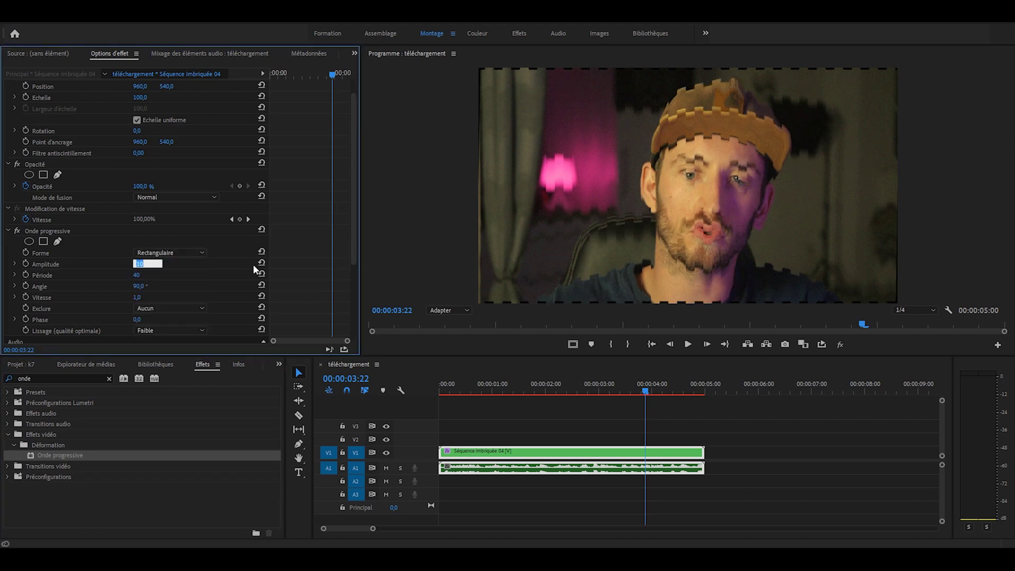
pyautogui.write('2')
pyautogui.press('Tab')
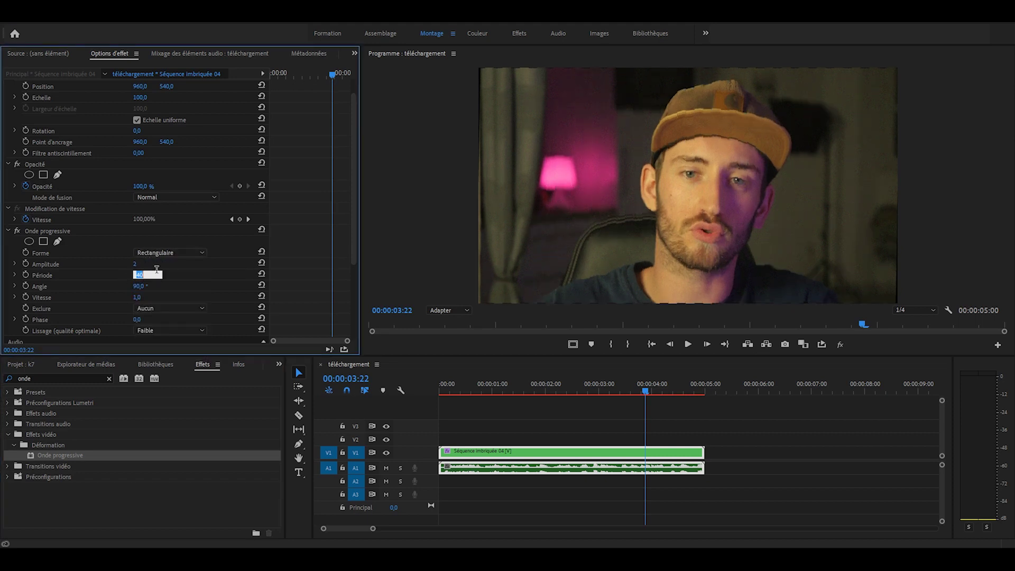
pyautogui.write('5')
pyautogui.press('Return')
pyautogui.click(142, 285)
pyautogui.write('0')
pyautogui.press('Return')
# Preview the warped clip from the start and try a much higher amplitude.
pyautogui.click(528, 401)
pyautogui.press('Home')
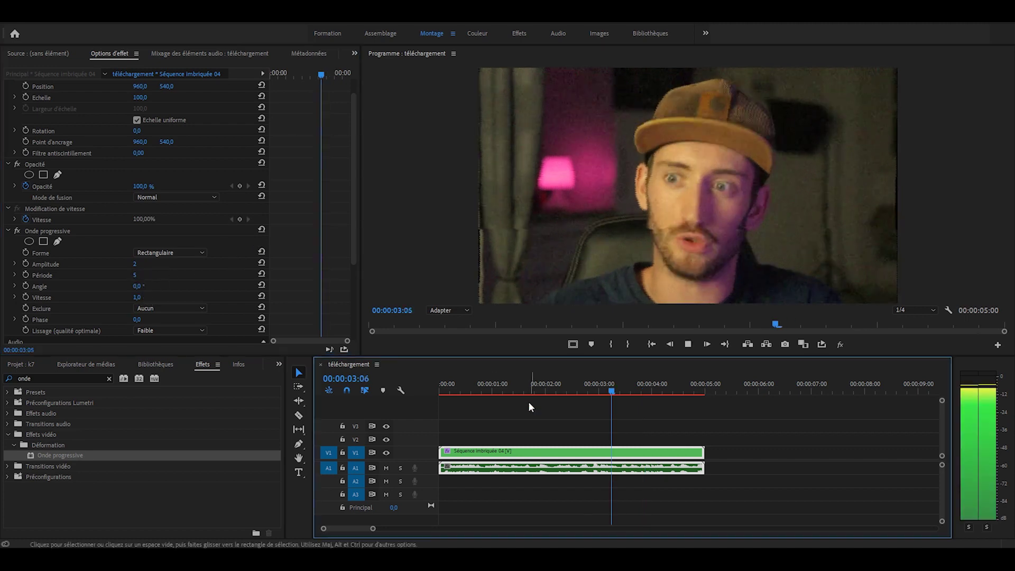
pyautogui.press('space')
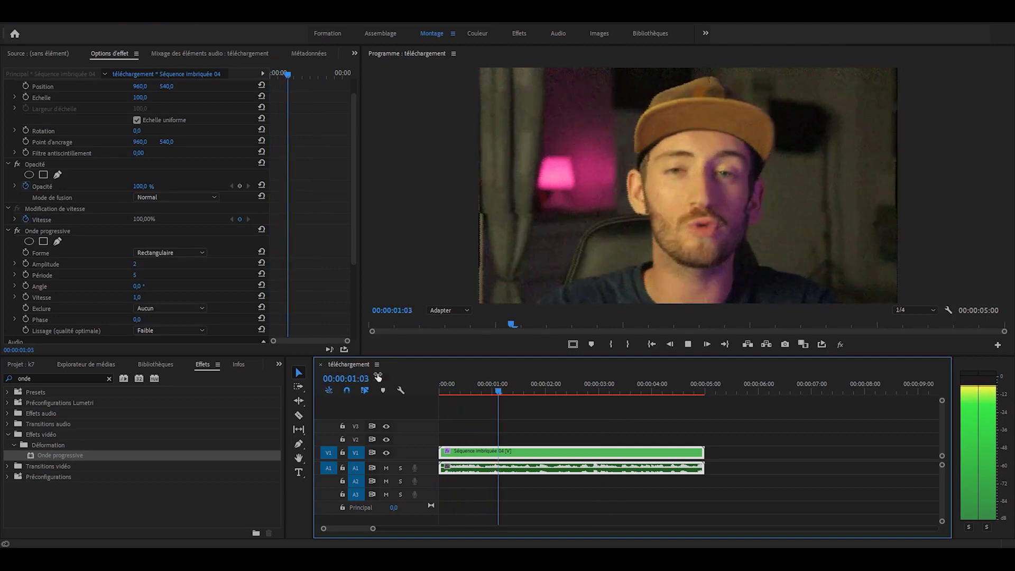
pyautogui.press('Home')
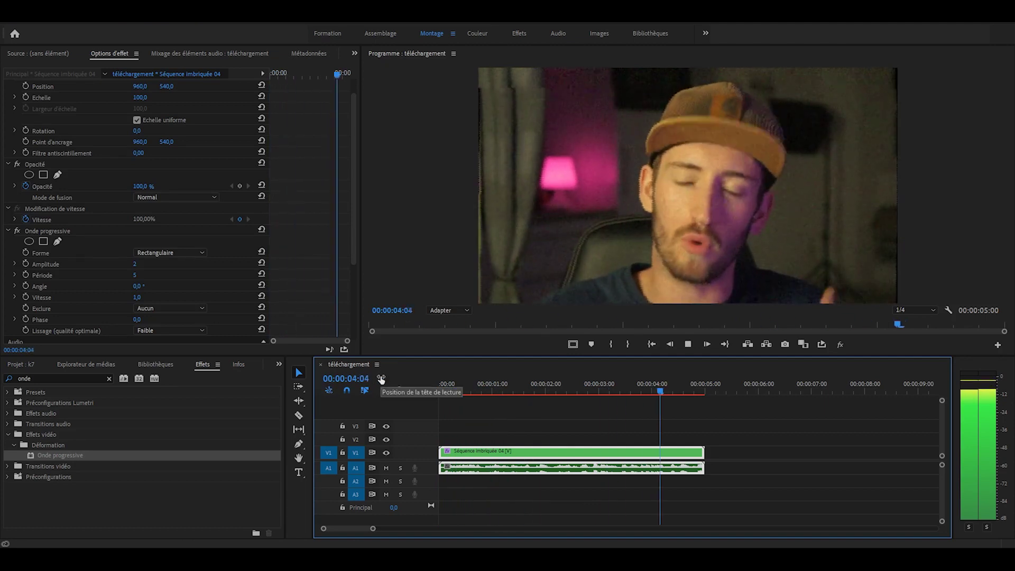
pyautogui.press('space')
pyautogui.moveTo(139, 268)
pyautogui.mouseDown()
pyautogui.moveTo(119, 268)
pyautogui.moveTo(149, 264)
pyautogui.mouseUp()
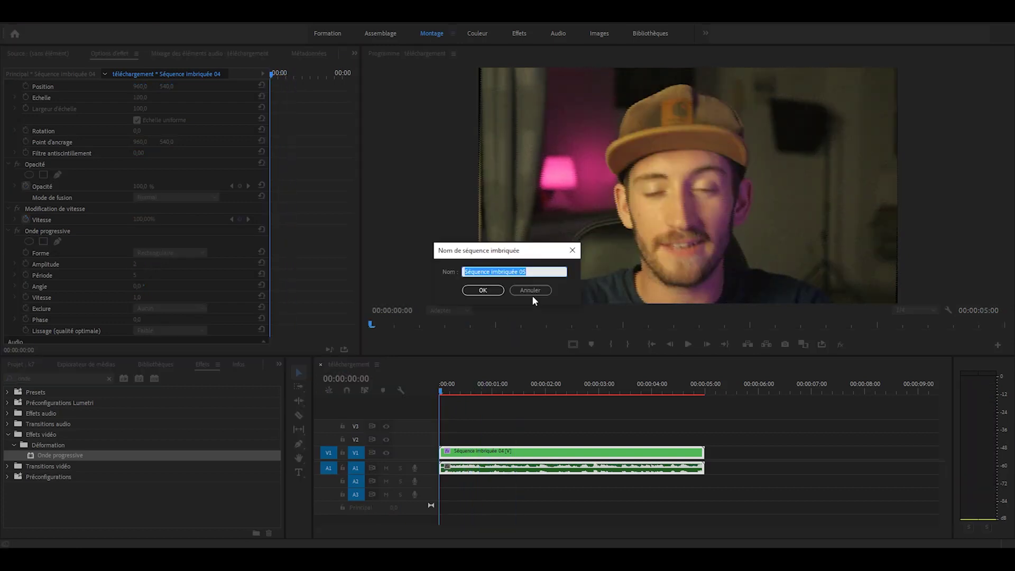
pyautogui.click(531, 292)
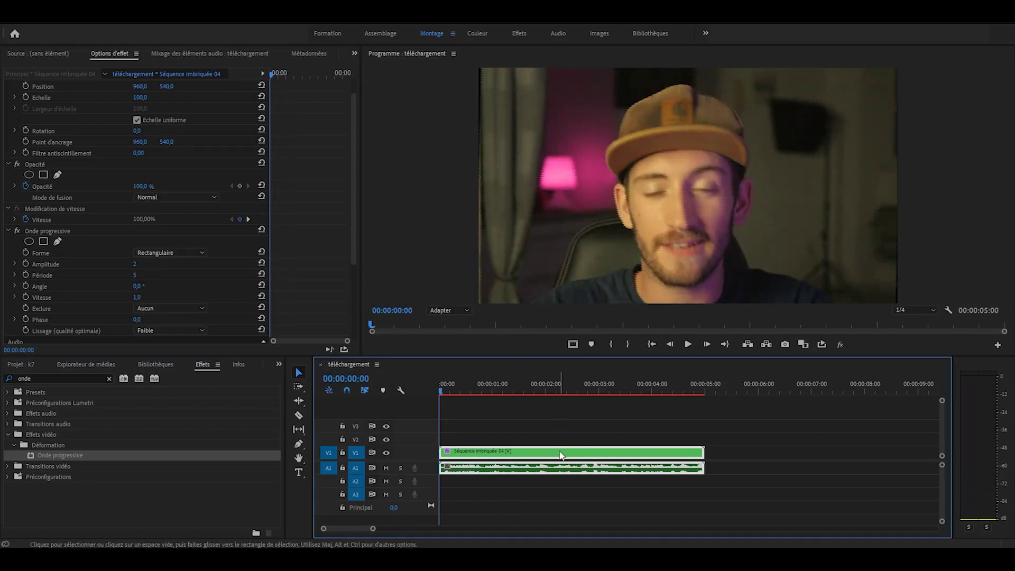
# Nest the clip into a new sequence, keeping the default name.
pyautogui.rightClick(561, 455)
pyautogui.click(593, 261)
pyautogui.press('Return')
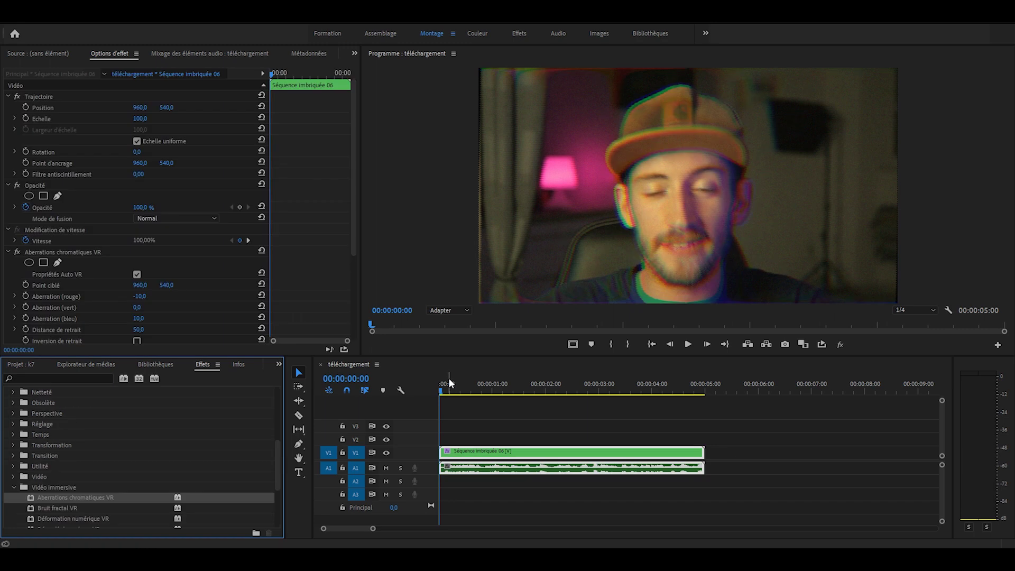
# Set Aberrations chromatiques VR to red -5, blue 5, retreat distance 40, undoing a trial increase.
pyautogui.scroll(-1, 60, 315)
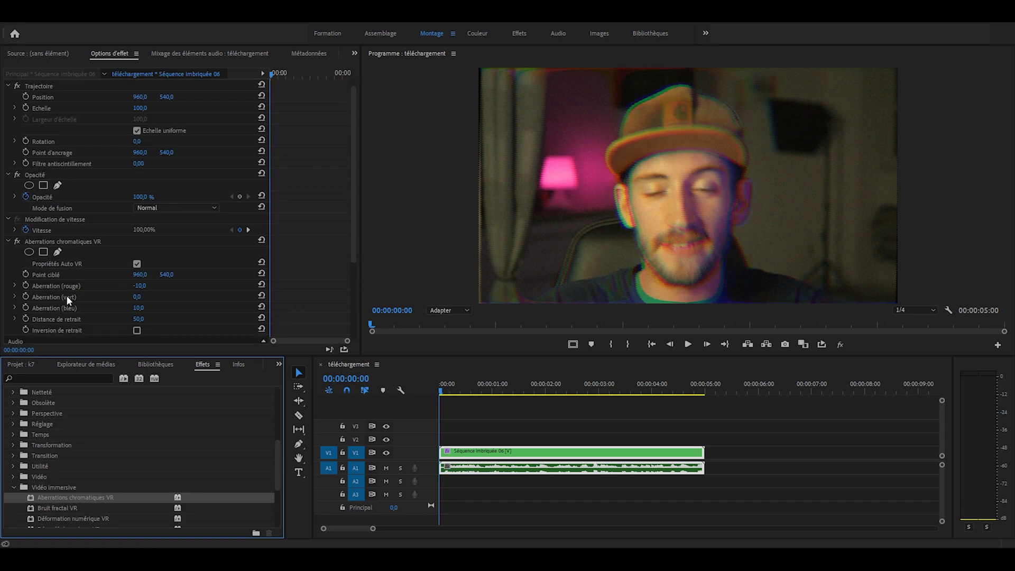
pyautogui.click(140, 285)
pyautogui.write('-5')
pyautogui.click(140, 308)
pyautogui.press('Return')
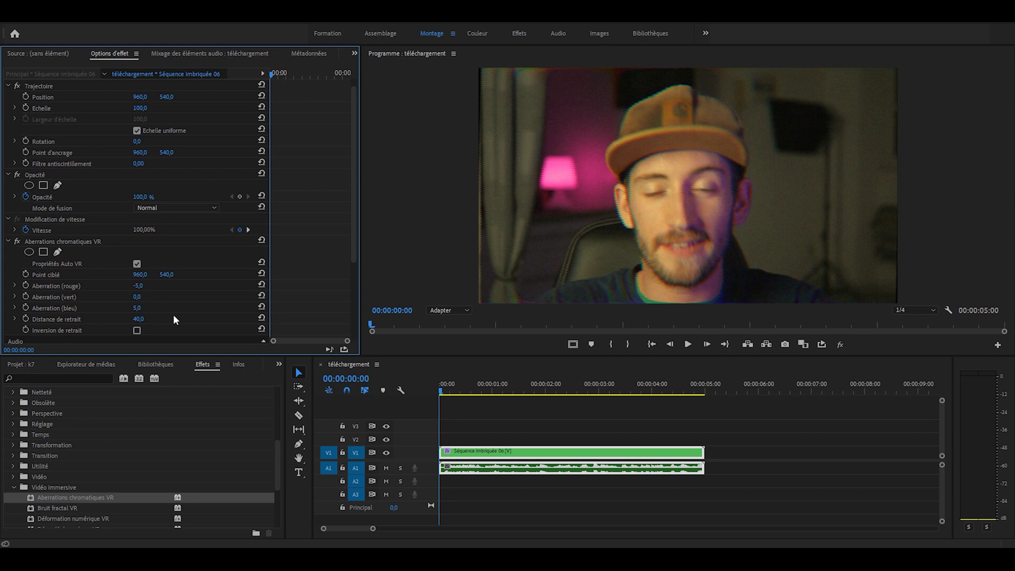
pyautogui.click(139, 318)
pyautogui.write('40')
pyautogui.press('Return')
pyautogui.moveTo(138, 319)
pyautogui.mouseDown()
pyautogui.moveTo(136, 290)
pyautogui.moveTo(210, 292)
pyautogui.mouseUp()
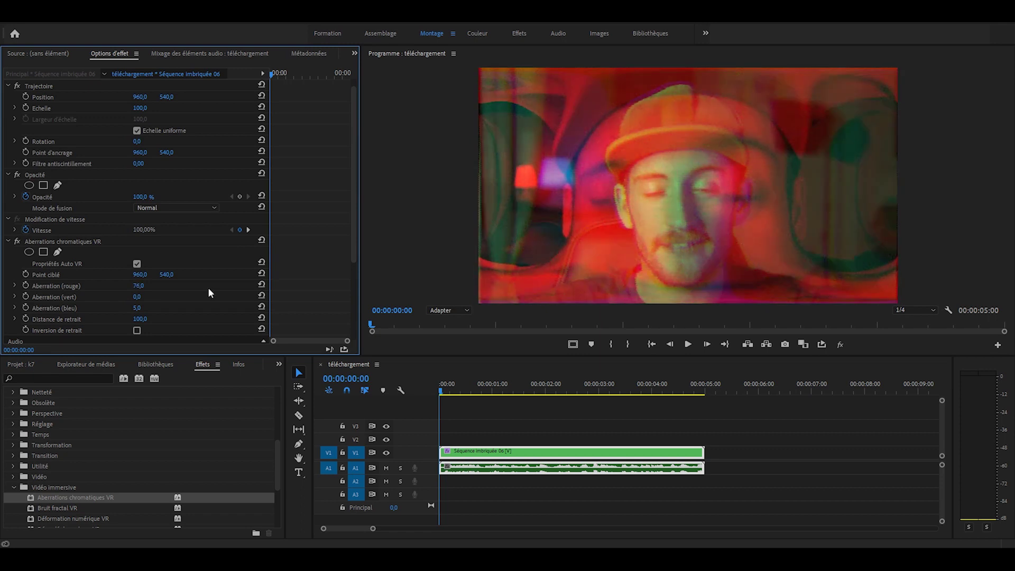
pyautogui.hotkey('ctrl', 'z')
pyautogui.hotkey('ctrl', 'z')
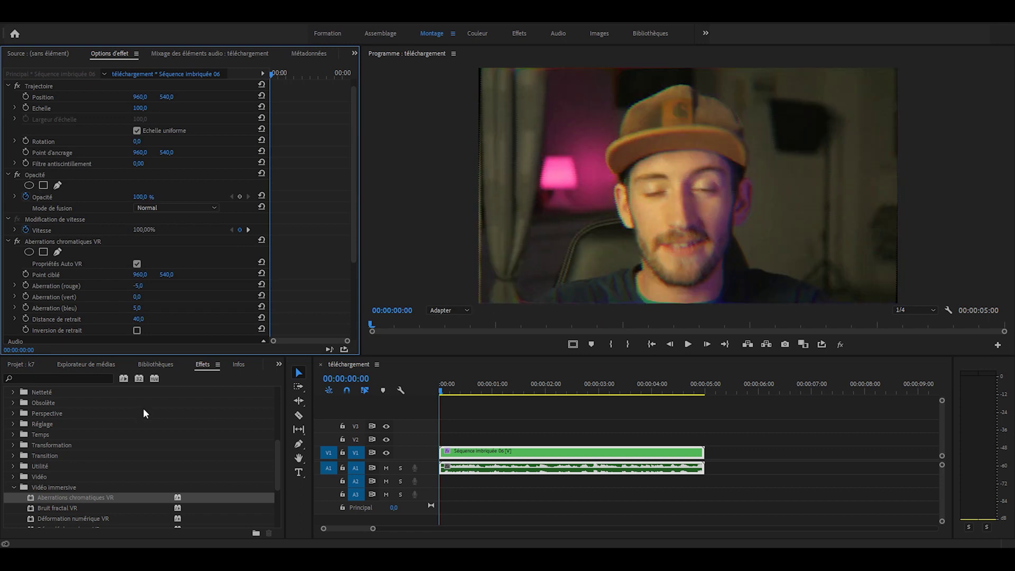
# Apply Mosaïque to the nested clip with 400 horizontal and 400 vertical tiles.
pyautogui.click(87, 378)
pyautogui.write('mosa')
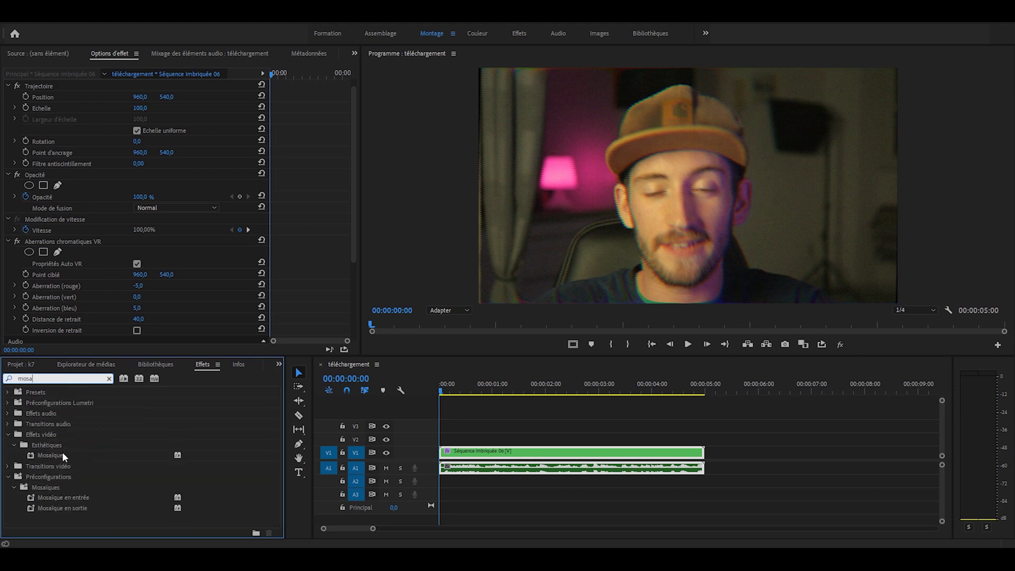
pyautogui.moveTo(58, 455); pyautogui.dragTo(314, 263)
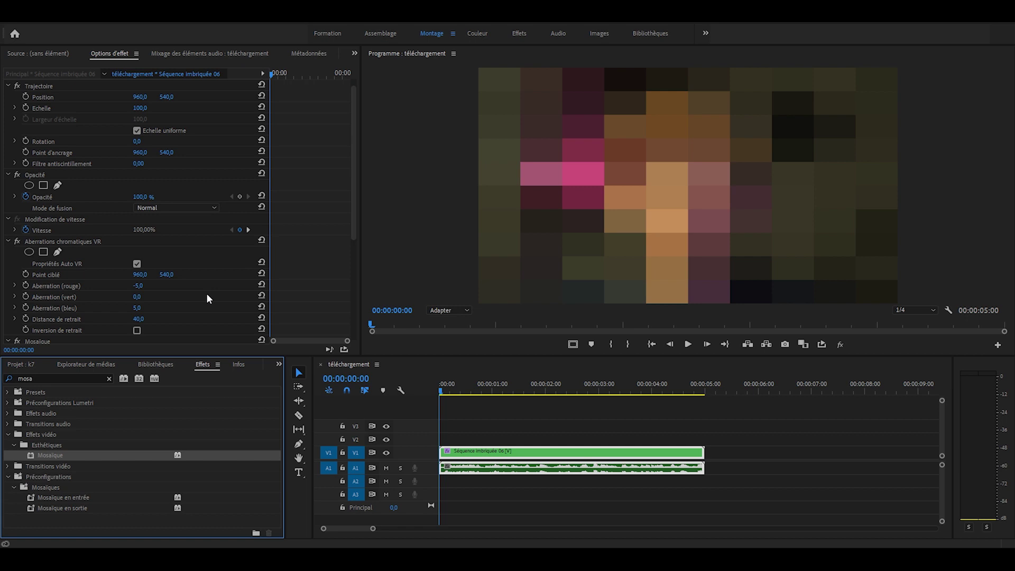
pyautogui.scroll(-3, 207, 295)
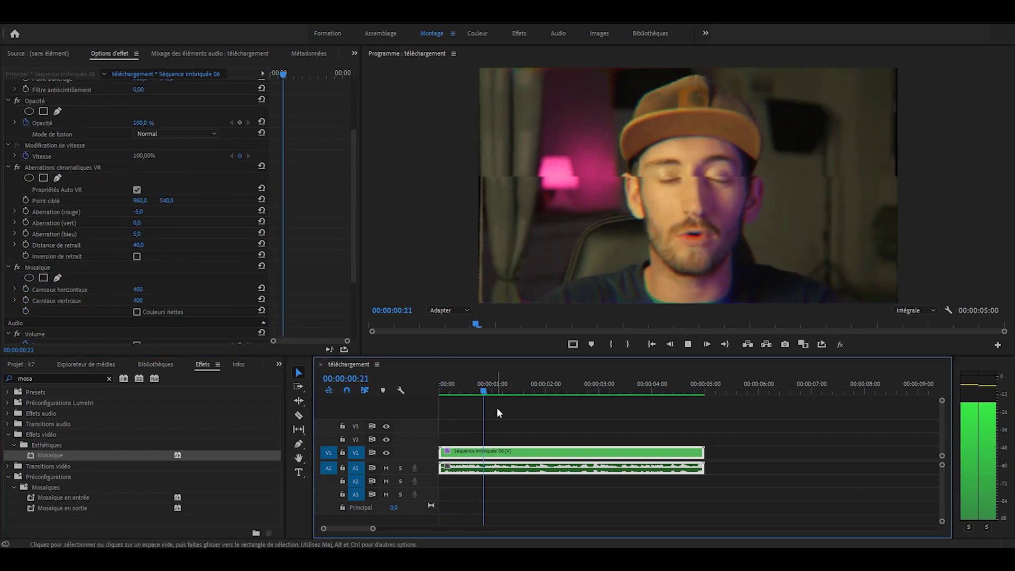
pyautogui.click(108, 379)
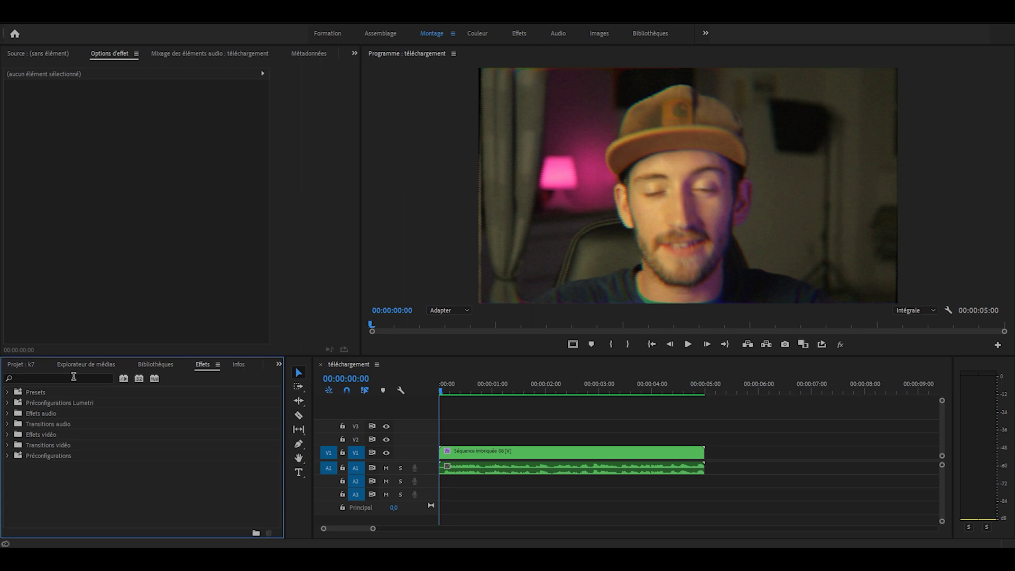
# Drop Égaliseur paramétrique onto the A1 audio clip and open its Modifier editor.
pyautogui.click(73, 376)
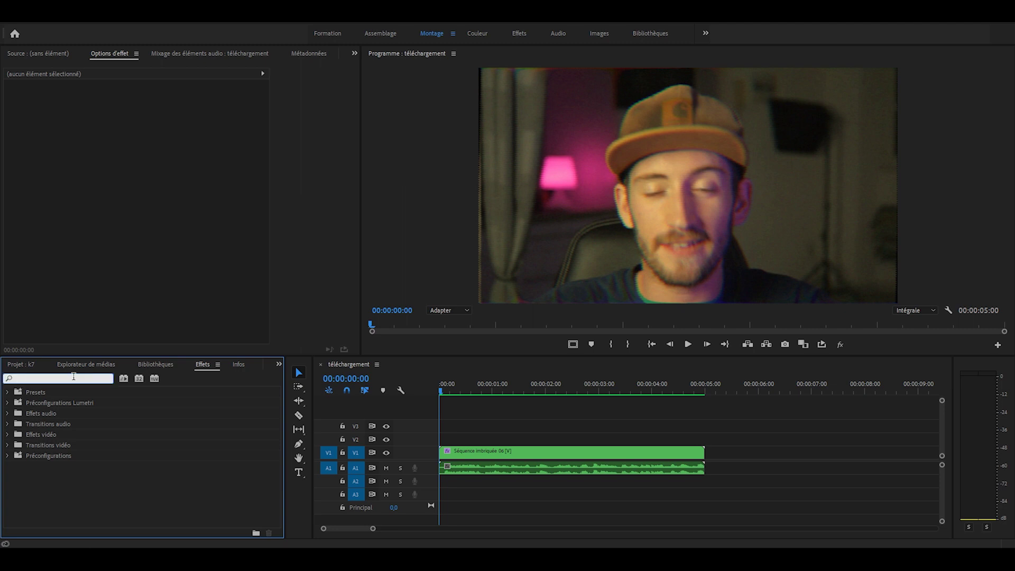
pyautogui.write('ég')
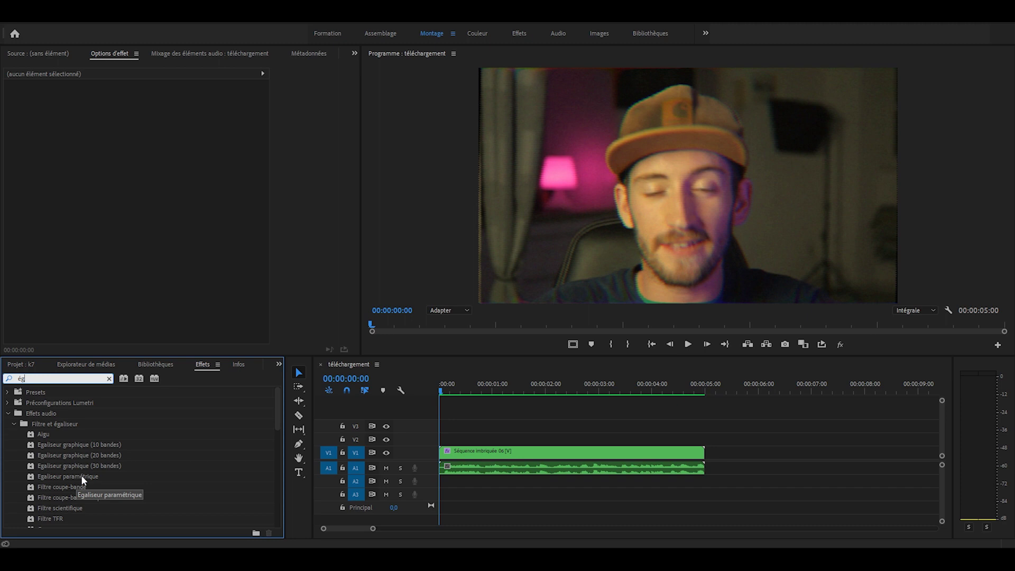
pyautogui.moveTo(81, 474); pyautogui.dragTo(528, 467)
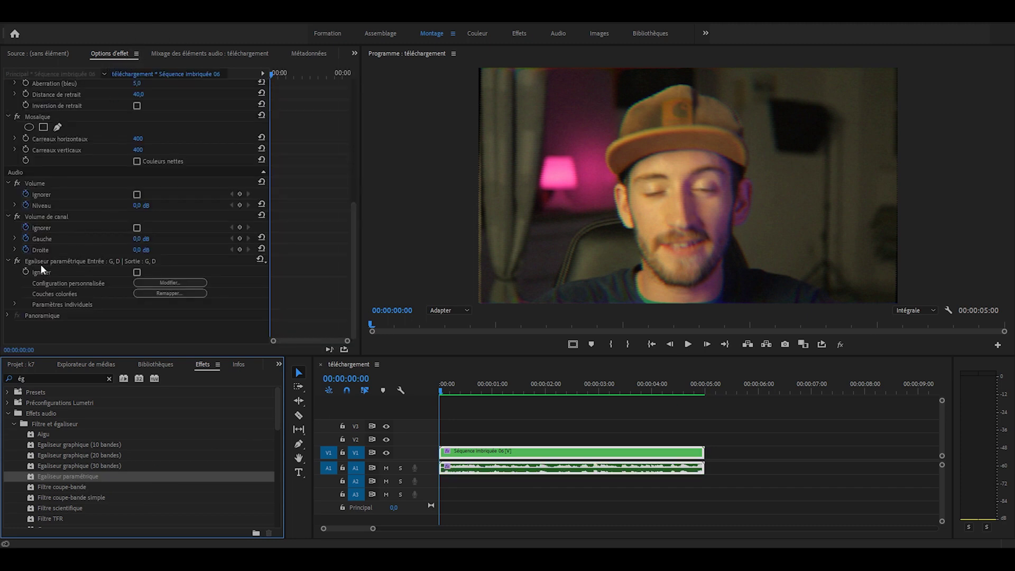
pyautogui.click(170, 283)
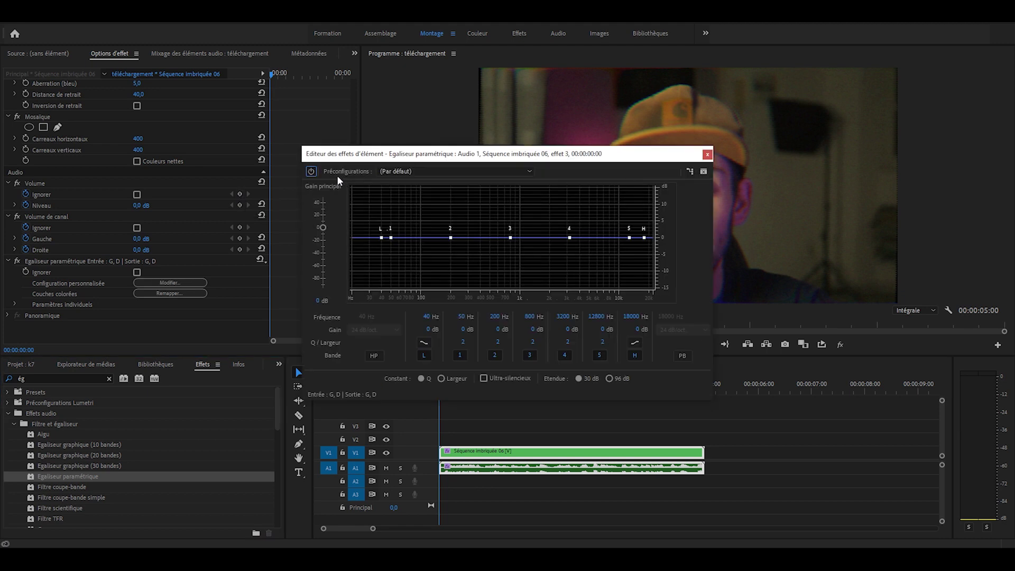
# Load the Radio ancienne EQ preset, raise the high band, and loop playback to listen.
pyautogui.click(423, 172)
pyautogui.click(452, 274)
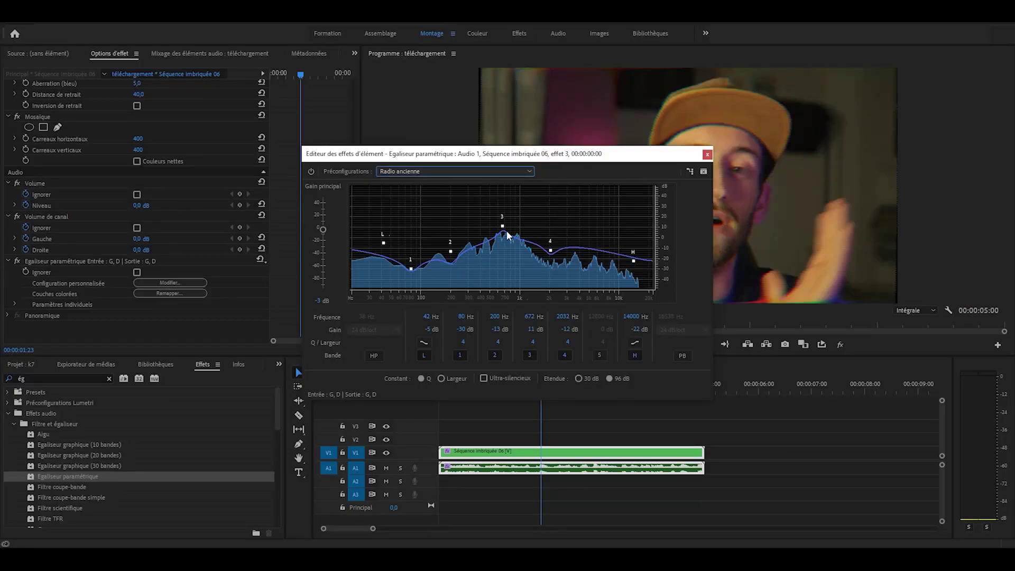
pyautogui.moveTo(503, 227)
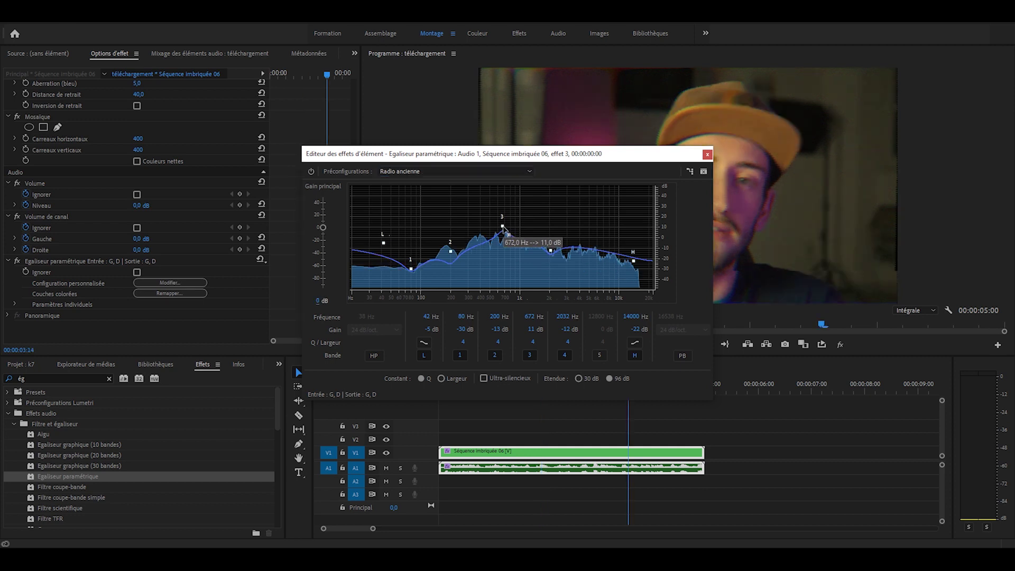
pyautogui.moveTo(633, 261); pyautogui.dragTo(627, 242)
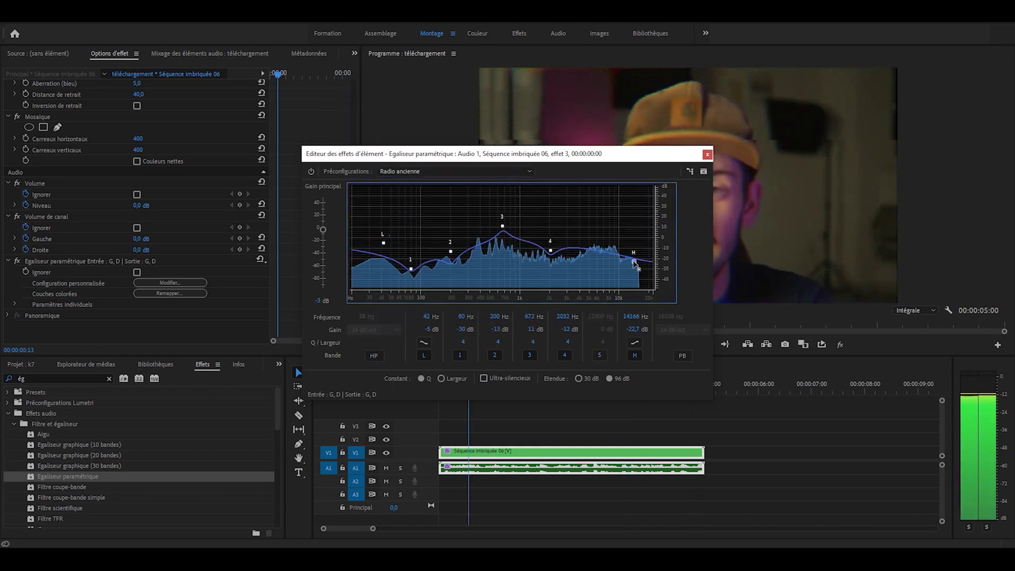
pyautogui.click(822, 345)
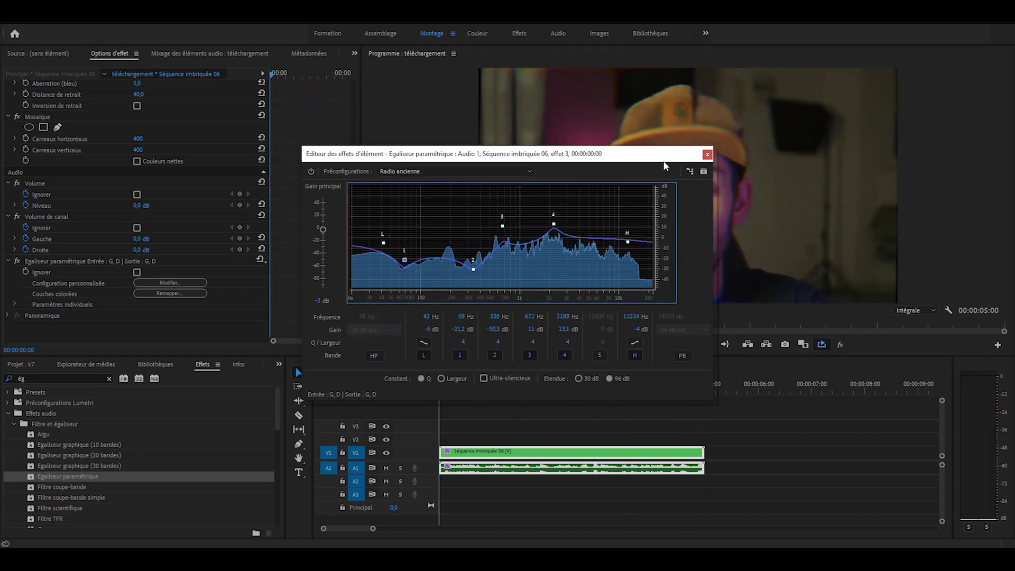